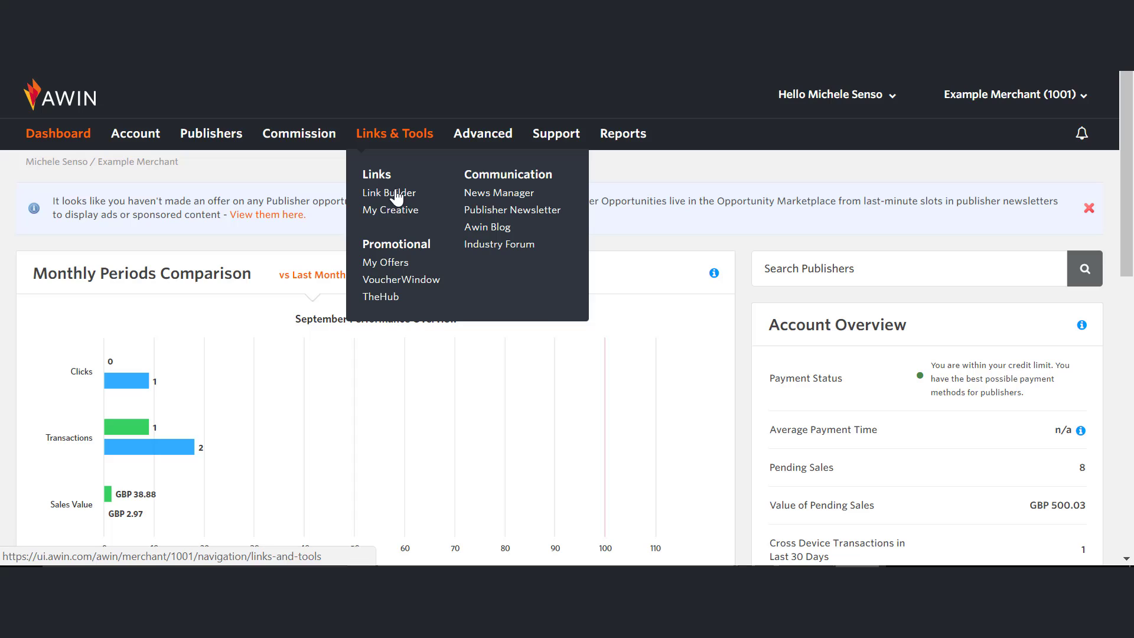
Step: Add a creative from My Creative using the pasted Awin–affilinet 940x470 banner image URL as source
{"action": "left_click", "coordinate": [395, 210]}
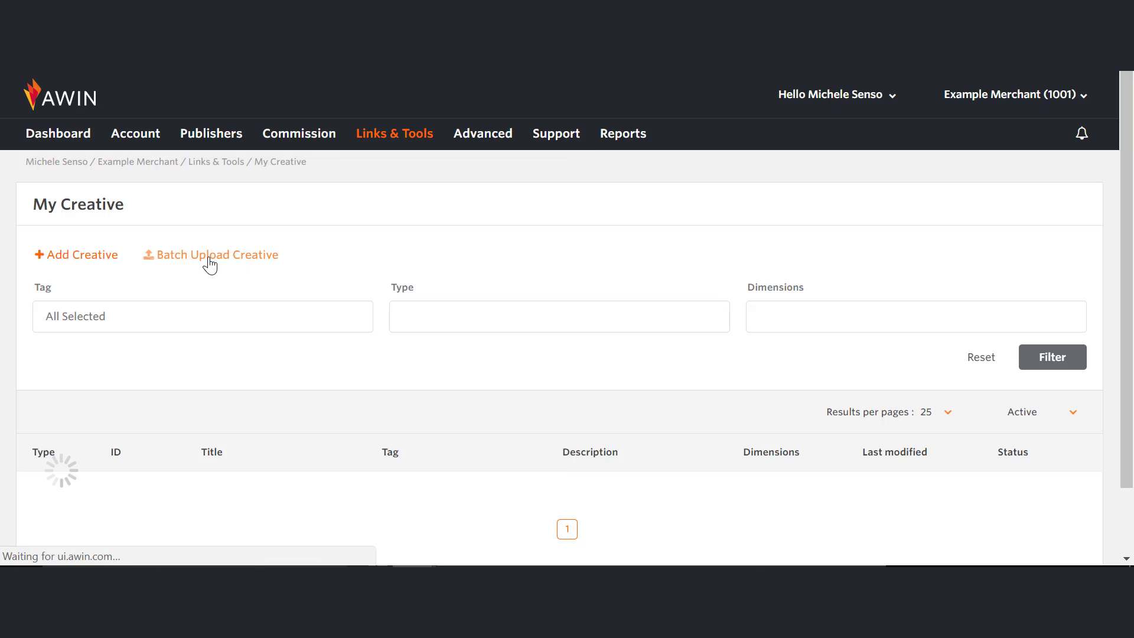
{"action": "left_click", "coordinate": [97, 253]}
{"action": "scroll", "coordinate": [326, 375], "scroll_direction": "down", "scroll_amount": 1}
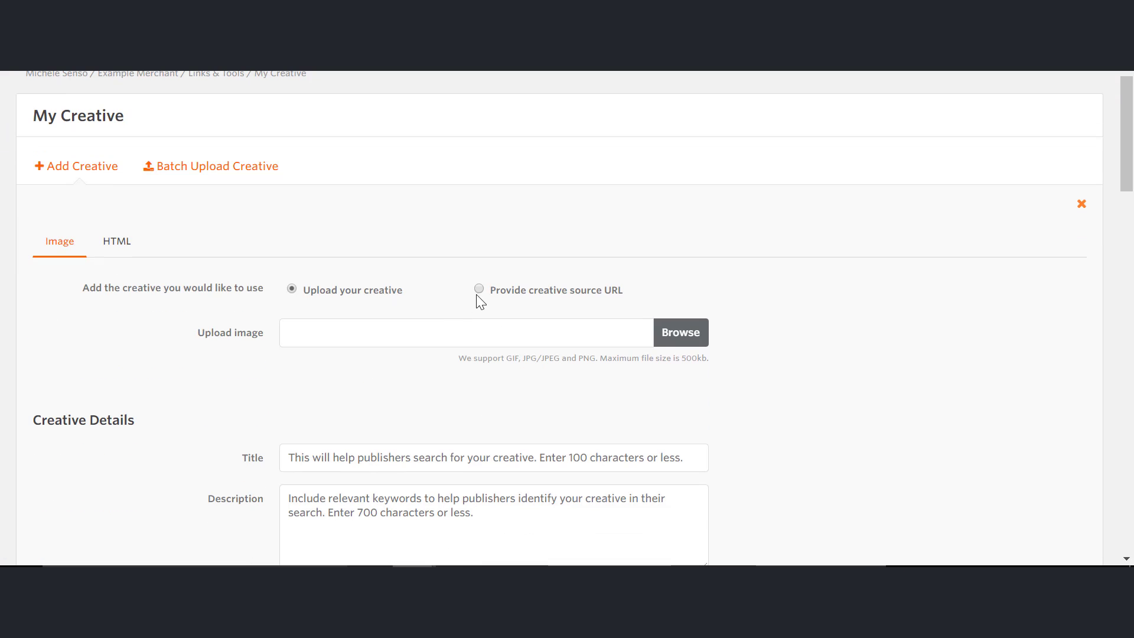
{"action": "left_click", "coordinate": [479, 290]}
{"action": "left_click", "coordinate": [475, 332]}
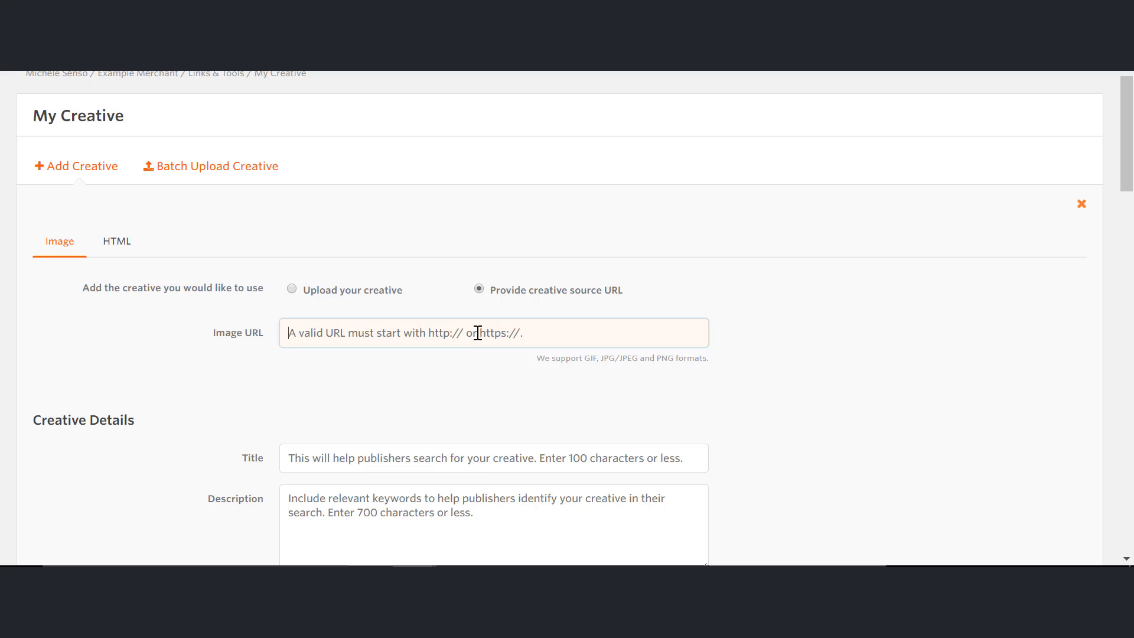
{"action": "key", "text": "ctrl+v"}
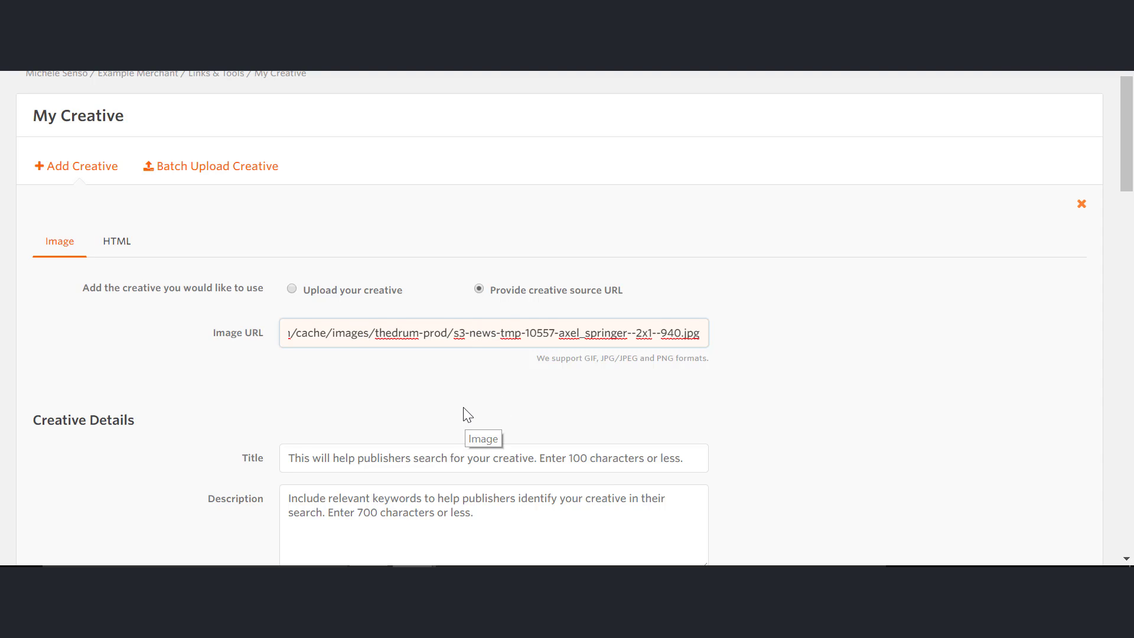
{"action": "scroll", "coordinate": [464, 408], "scroll_direction": "down", "scroll_amount": 1}
{"action": "scroll", "coordinate": [400, 317], "scroll_direction": "down", "scroll_amount": 1}
Step: Accept the suggested title 'Example Banner' and enter '940x470' as the description
{"action": "left_click", "coordinate": [402, 285]}
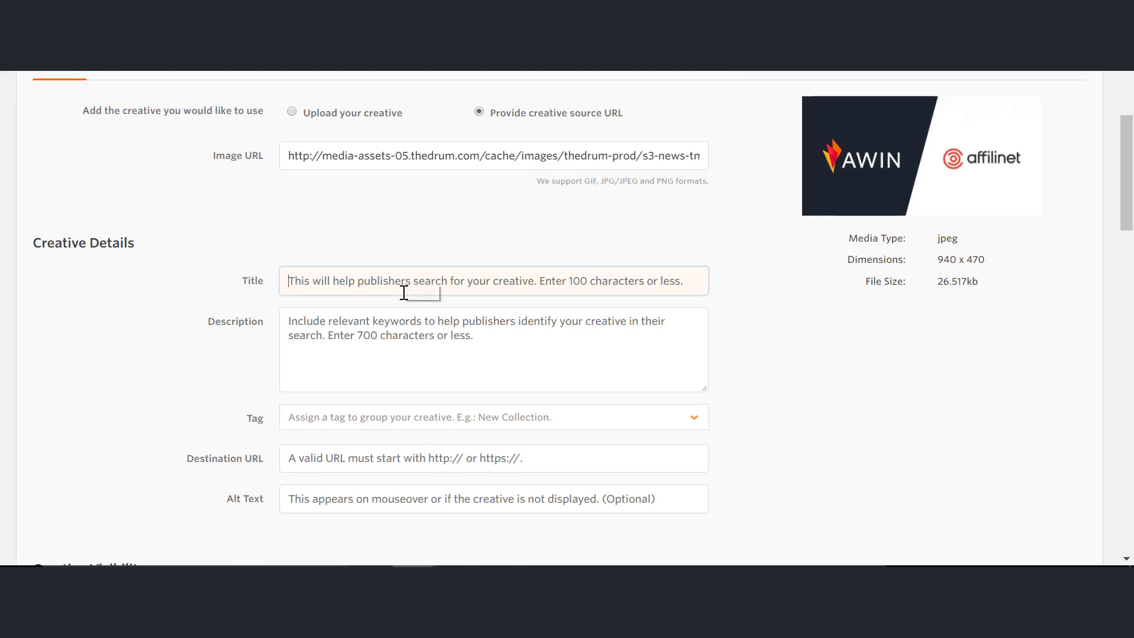
{"action": "type", "text": "Exa"}
{"action": "left_click", "coordinate": [399, 306]}
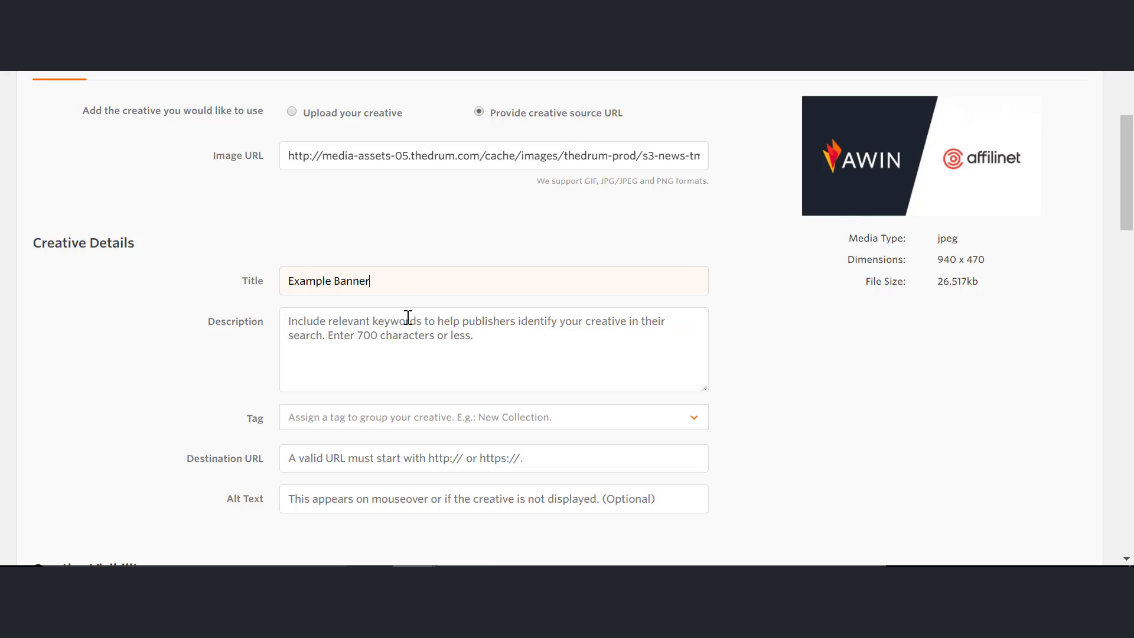
{"action": "left_click", "coordinate": [406, 350]}
{"action": "type", "text": "9"}
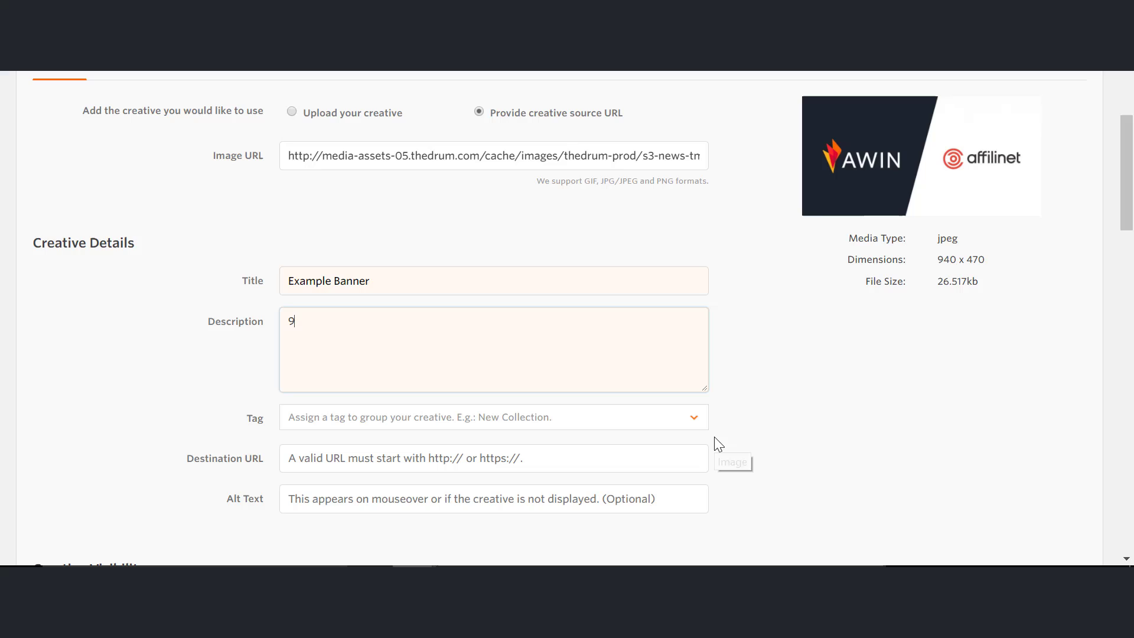
{"action": "type", "text": "40"}
{"action": "type", "text": "x47"}
{"action": "type", "text": "0"}
{"action": "scroll", "coordinate": [779, 337], "scroll_direction": "down", "scroll_amount": 1}
Step: Tag the creative '888 tests' from the tag list
{"action": "left_click", "coordinate": [693, 331]}
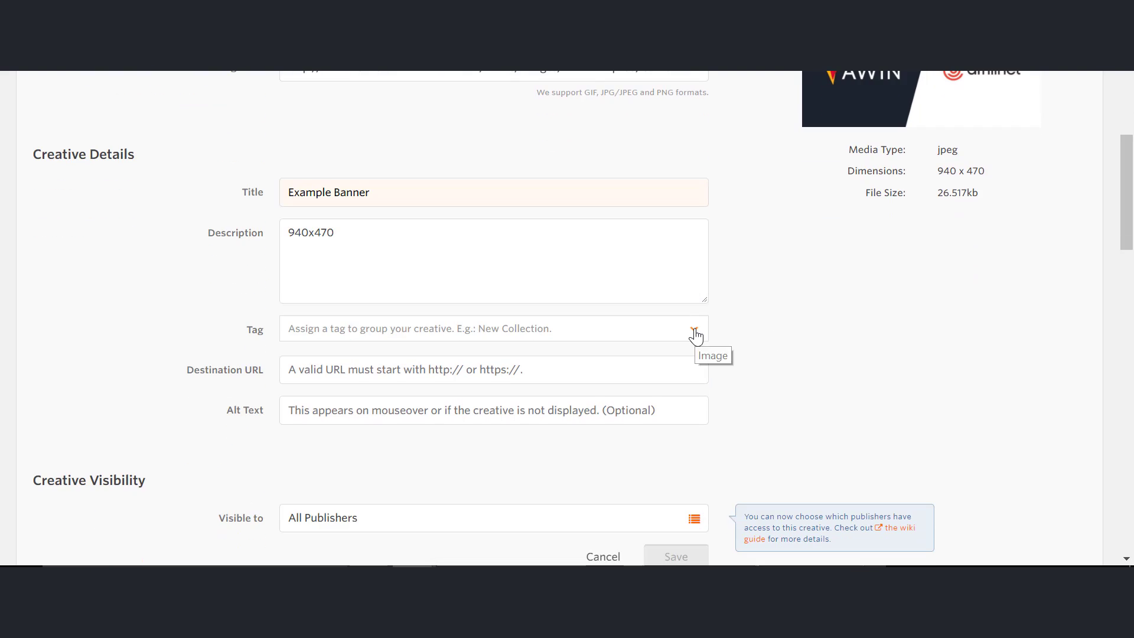
{"action": "left_click", "coordinate": [602, 333]}
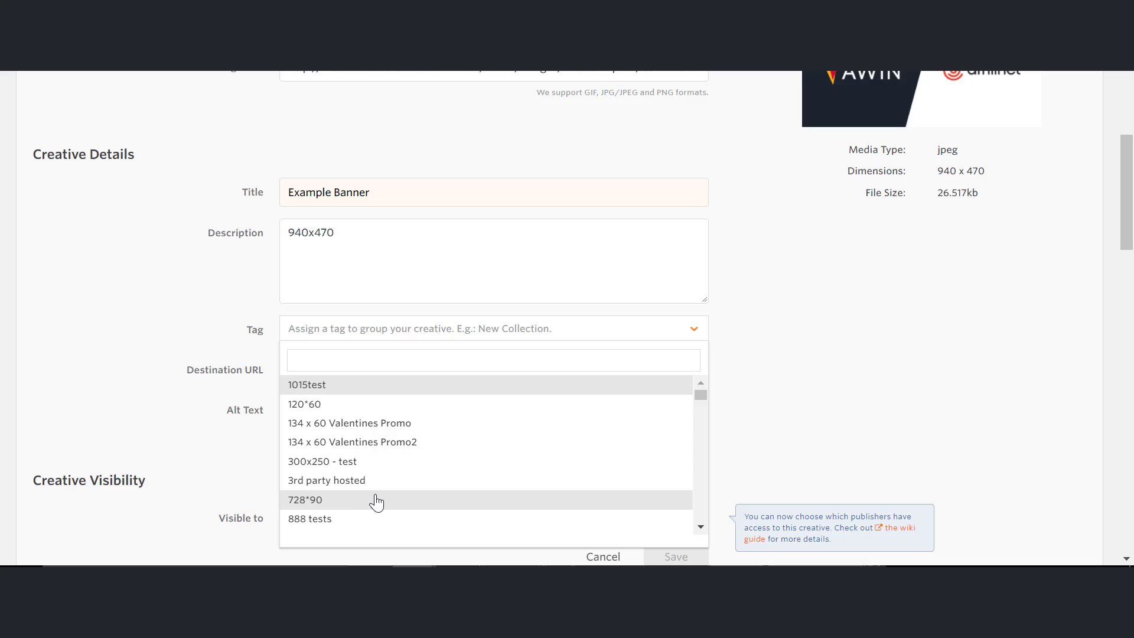
{"action": "left_click", "coordinate": [363, 518]}
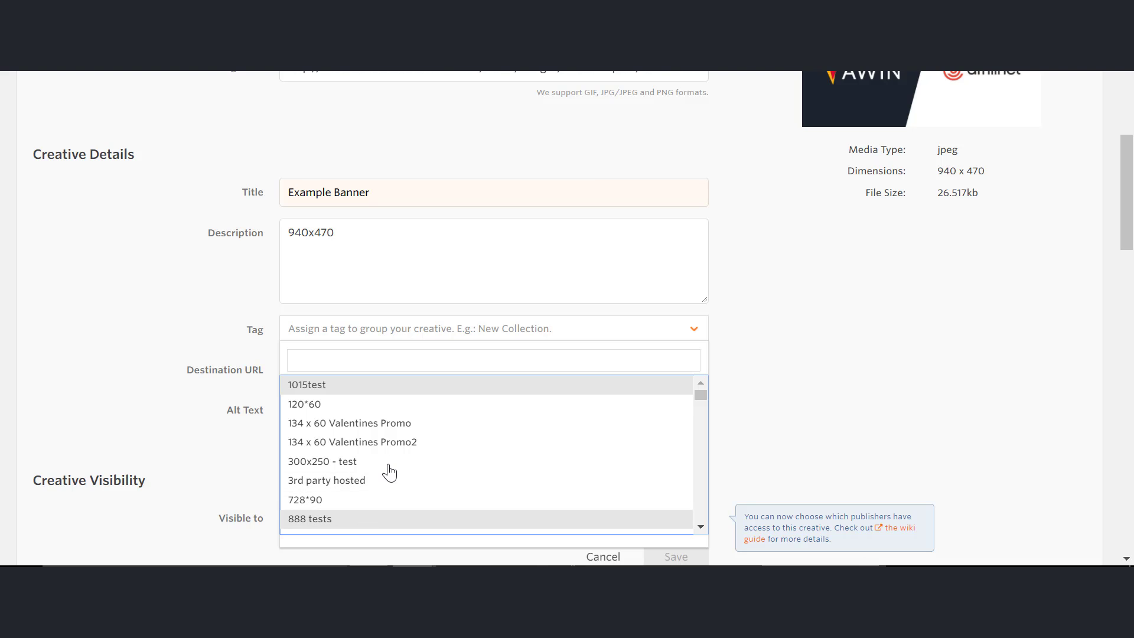
Step: Paste the image link as Destination URL and keep visibility at All Publishers
{"action": "left_click", "coordinate": [401, 369]}
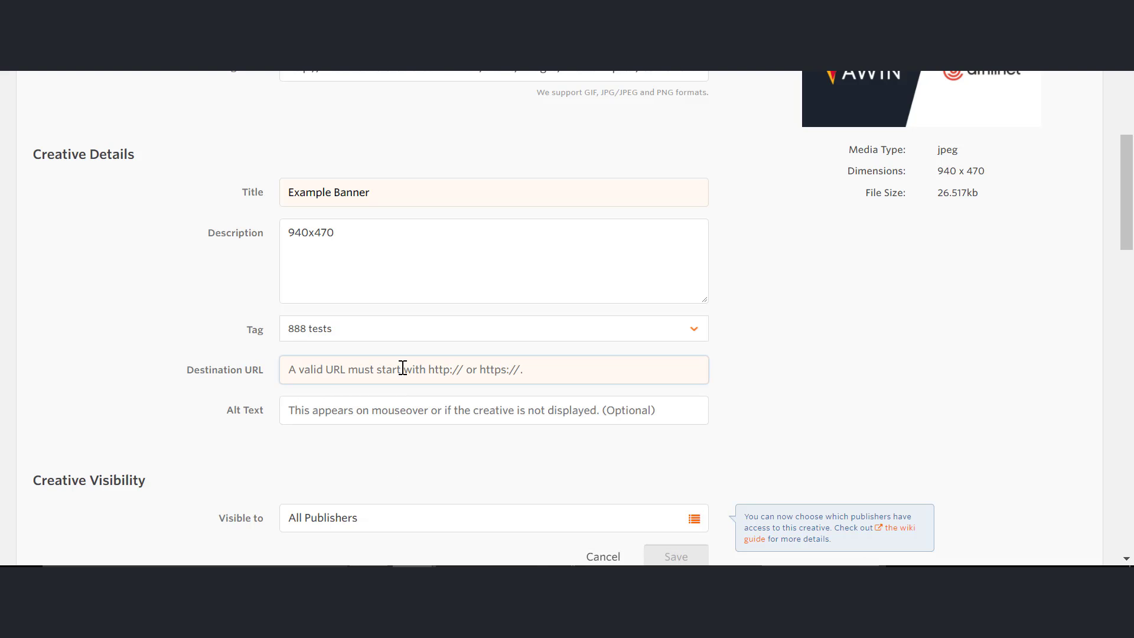
{"action": "key", "text": "ctrl+v"}
{"action": "scroll", "coordinate": [800, 405], "scroll_direction": "down", "scroll_amount": 2}
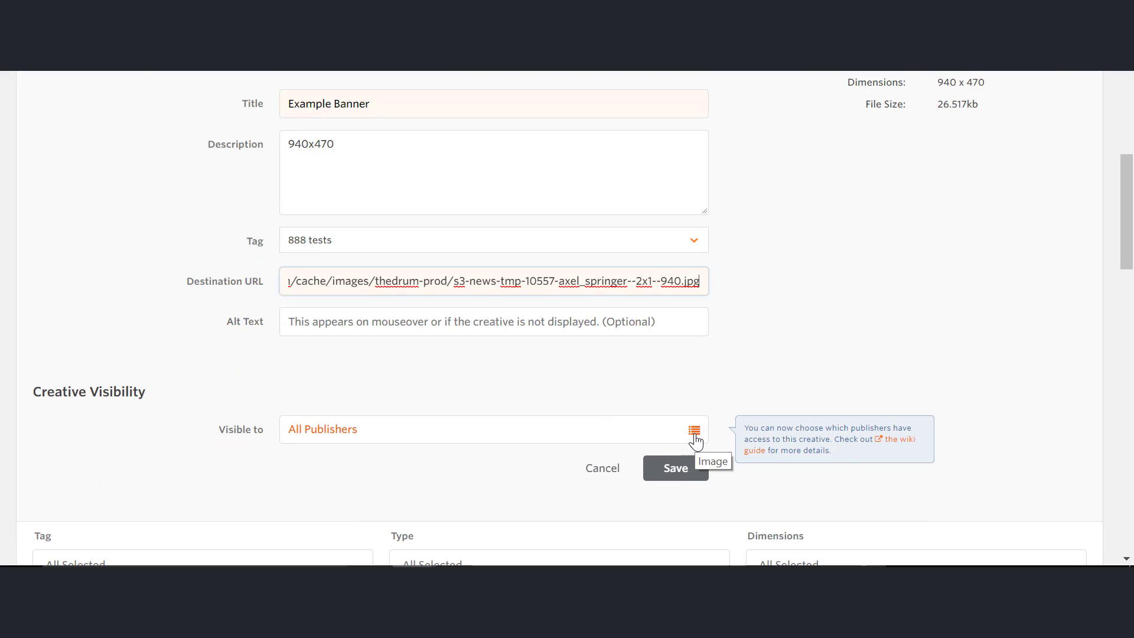
{"action": "left_click", "coordinate": [695, 434]}
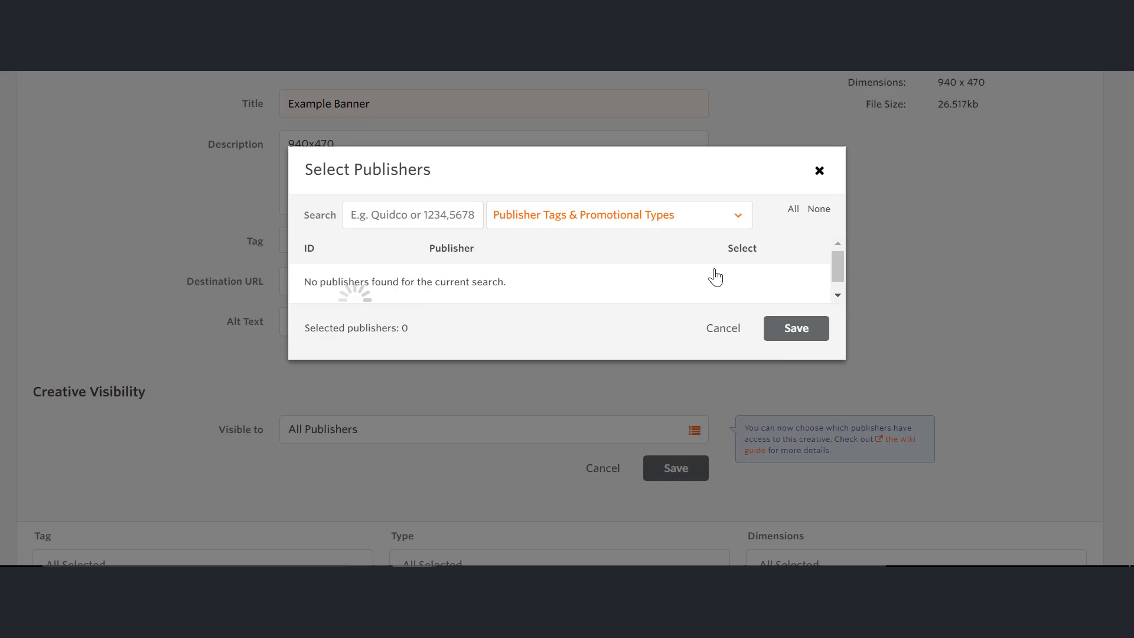
{"action": "scroll", "coordinate": [784, 361], "scroll_direction": "down", "scroll_amount": 5}
{"action": "scroll", "coordinate": [868, 422], "scroll_direction": "down", "scroll_amount": 5}
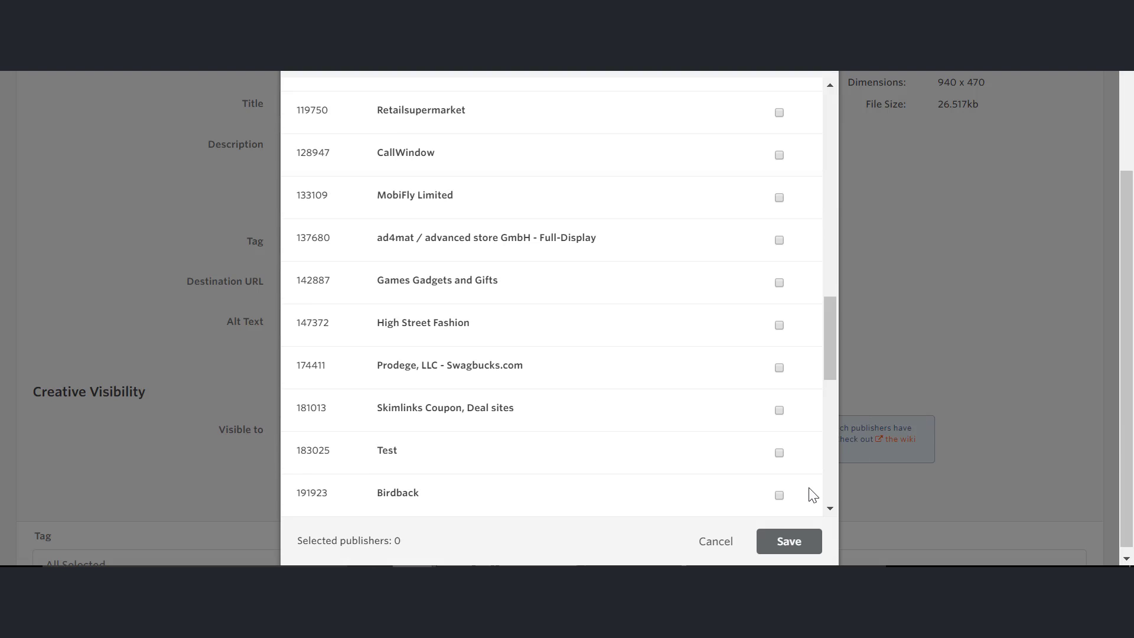
{"action": "left_click", "coordinate": [784, 535]}
{"action": "scroll", "coordinate": [749, 479], "scroll_direction": "down", "scroll_amount": 1}
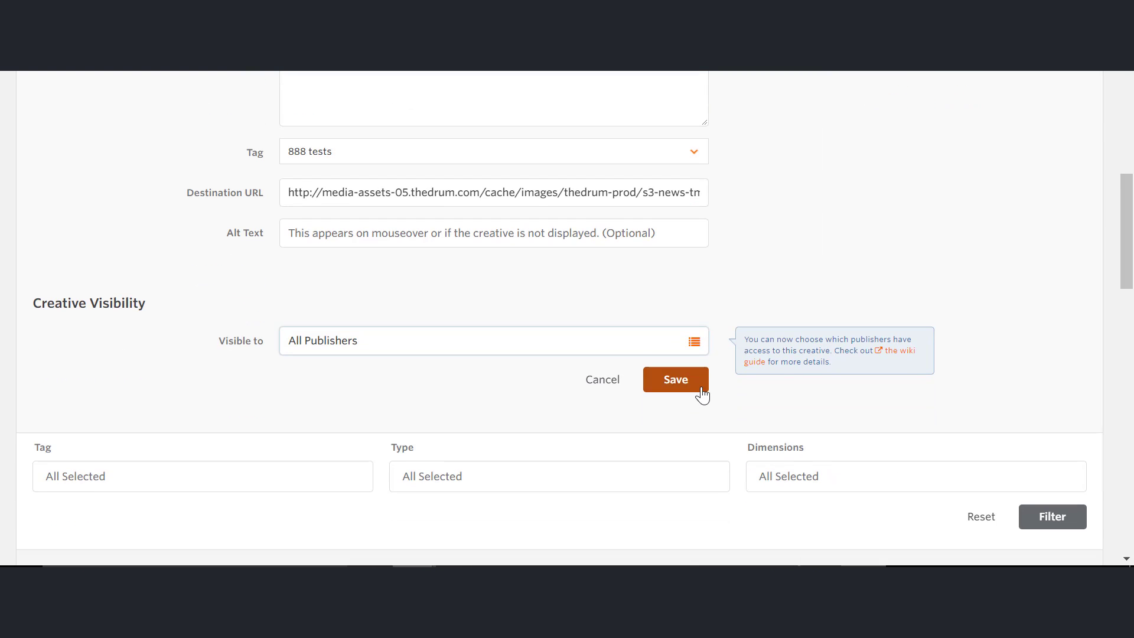